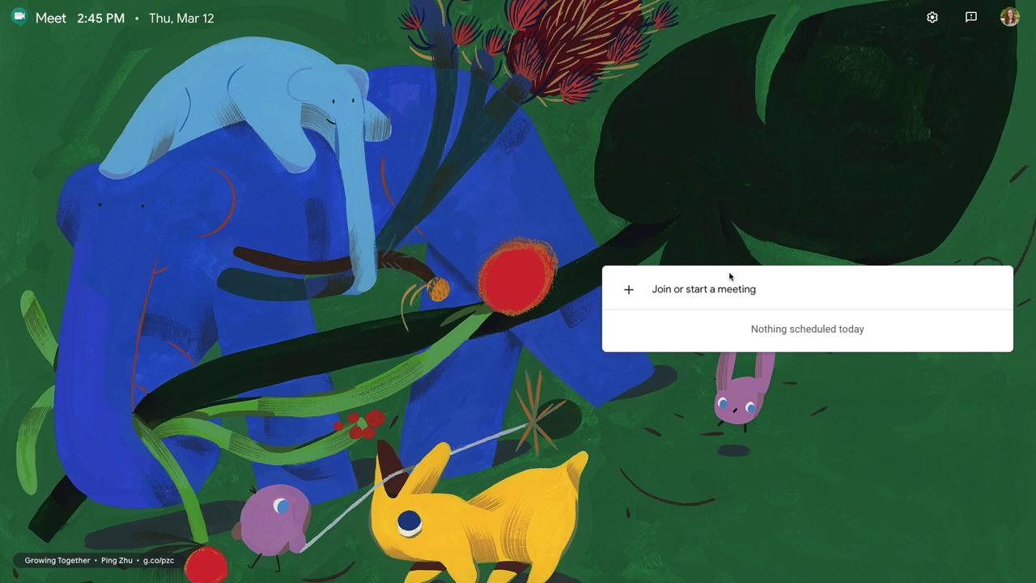
# - Start a meeting with the nickname classdemo and join it with the microphone turned off
pyautogui.click(697, 292)
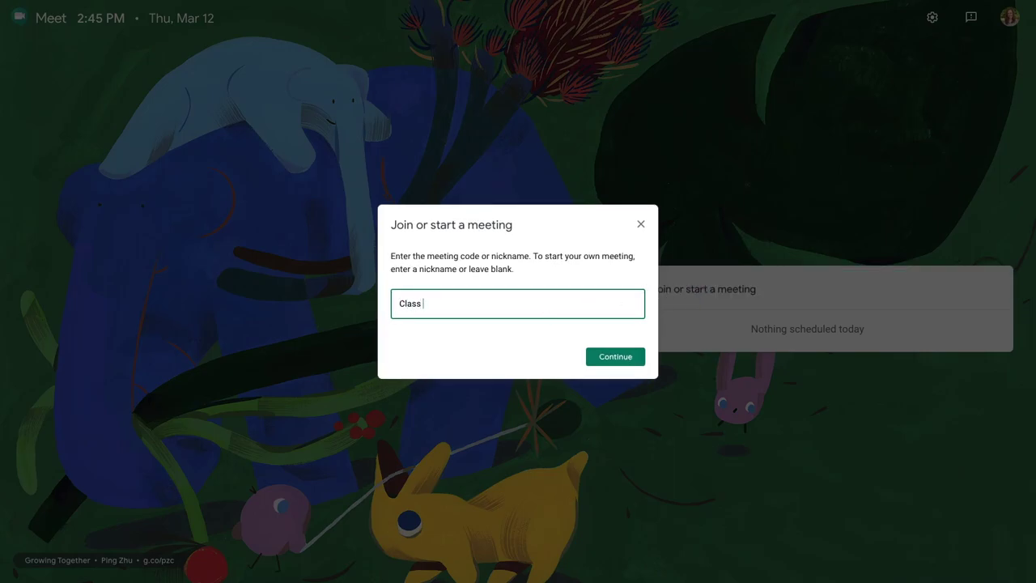
pyautogui.click(603, 360)
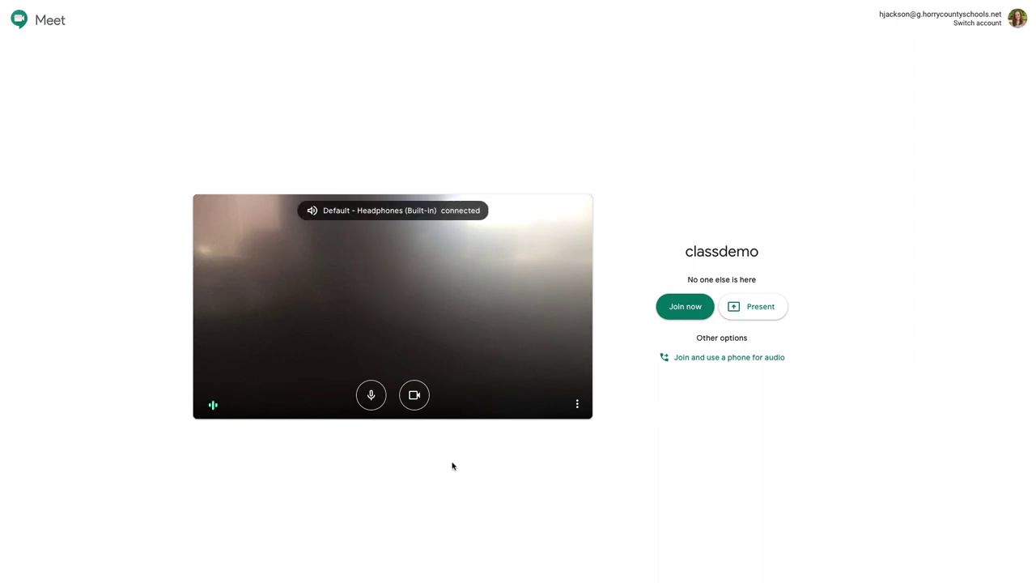
pyautogui.click(371, 396)
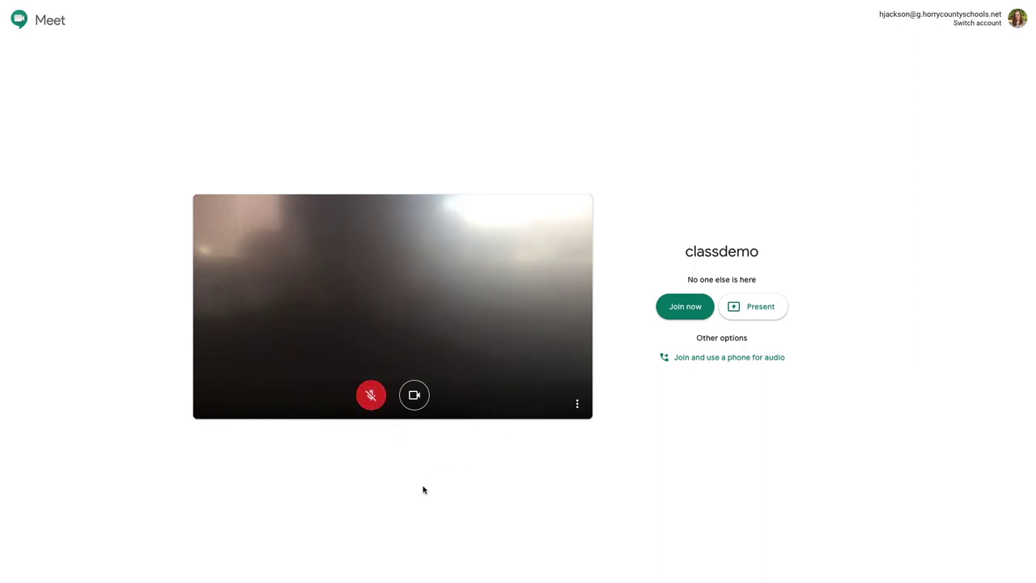
pyautogui.click(375, 406)
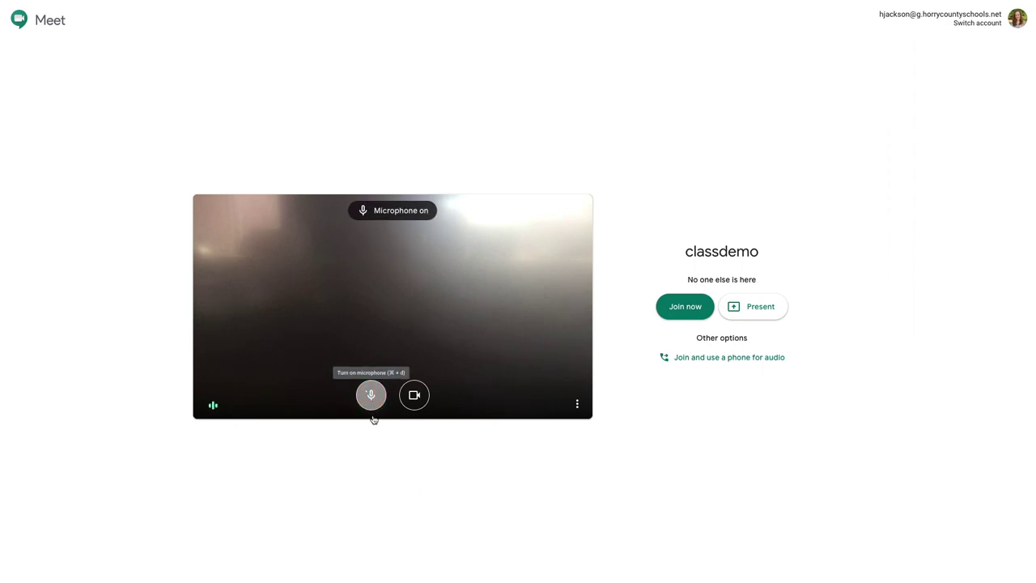
pyautogui.click(370, 409)
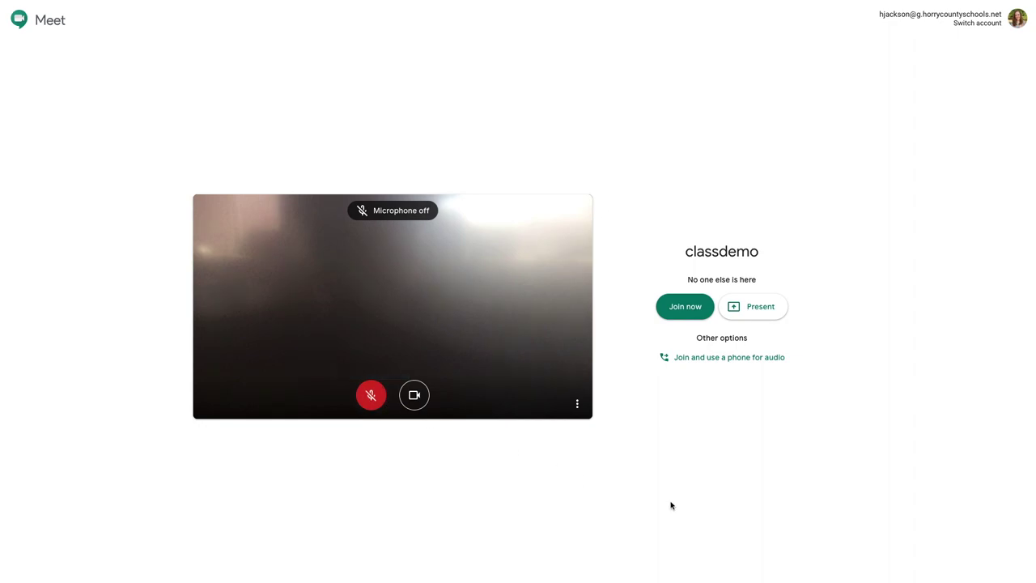
pyautogui.click(675, 317)
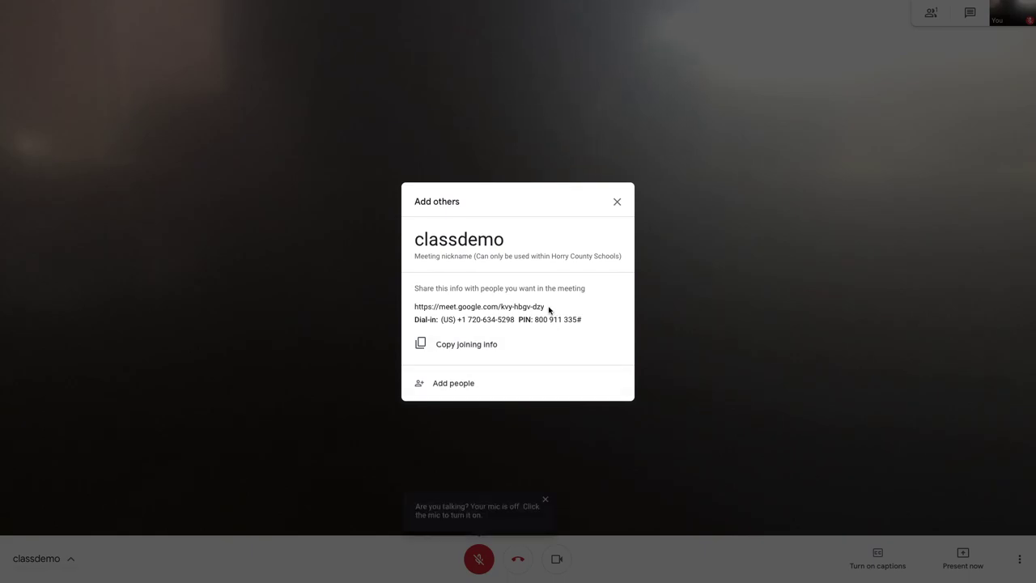
# - Copy the meeting's web link and switch to the eLearning Demo class in Google Classroom
pyautogui.moveTo(547, 307); pyautogui.dragTo(413, 306)
pyautogui.press('super+c')
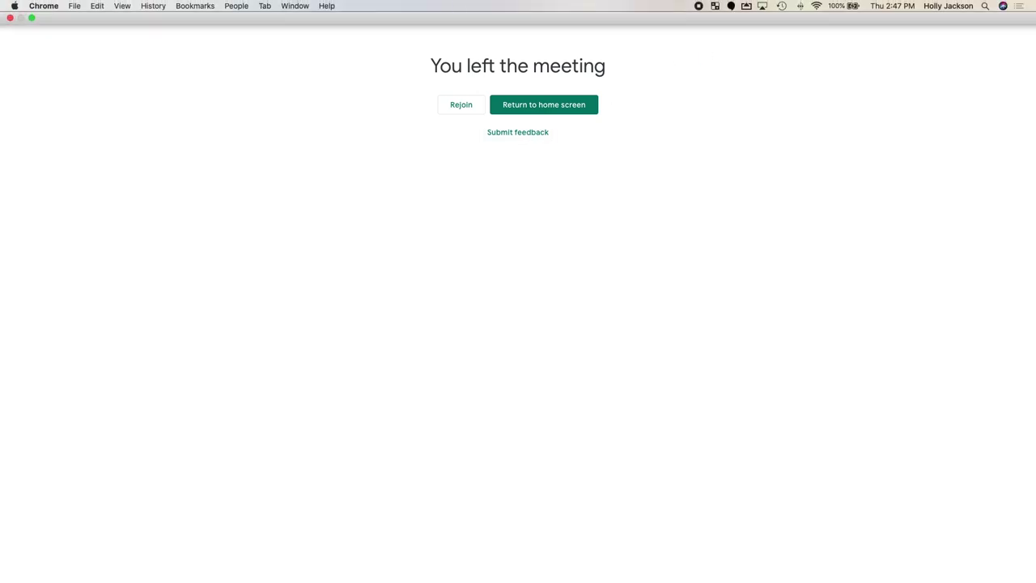
pyautogui.click(31, 18)
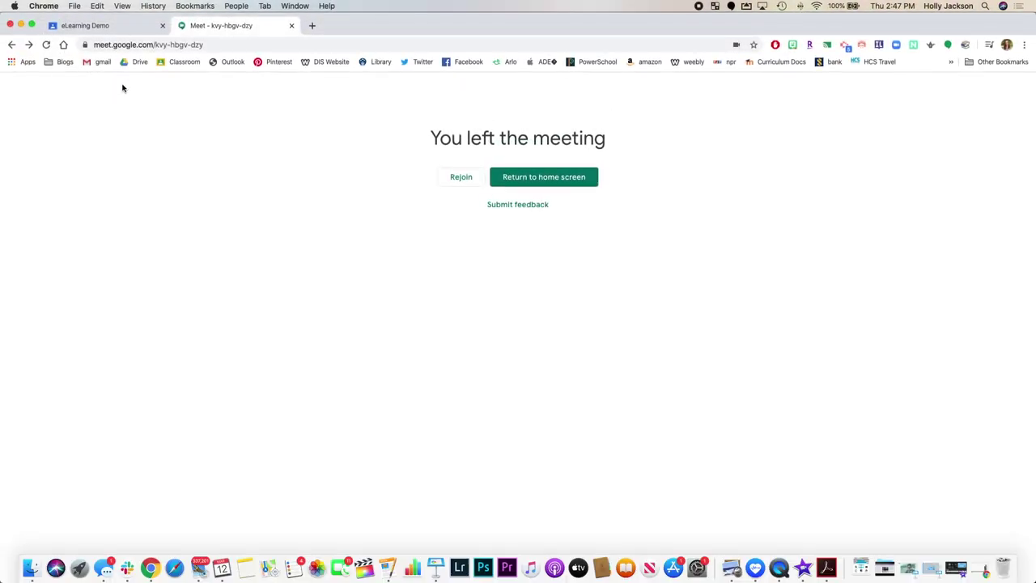
pyautogui.click(93, 26)
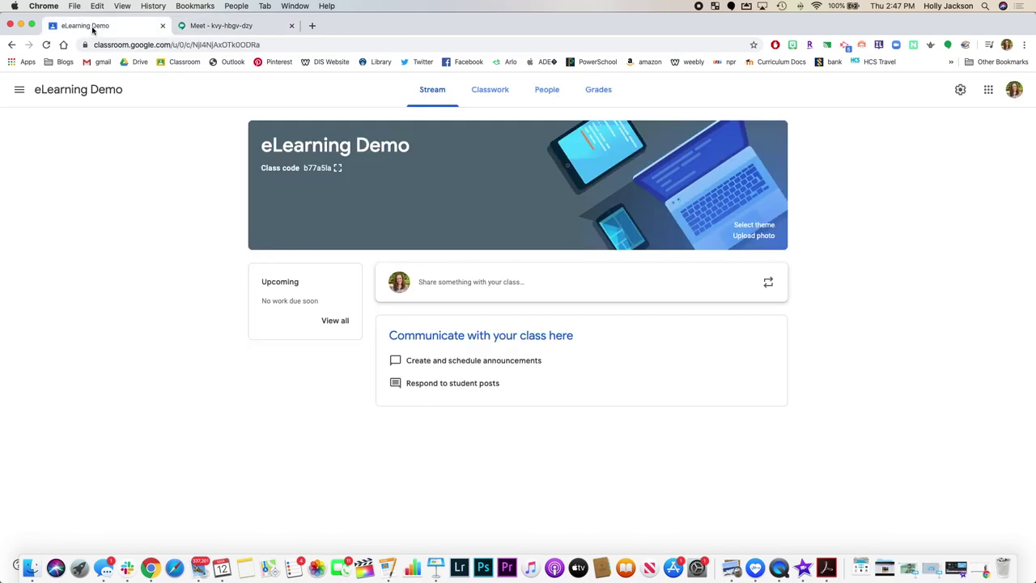
# - Post the announcement "Virtual Meeting today at 8:00 am" to all students in the class stream with the copied Meet link attached
pyautogui.click(552, 285)
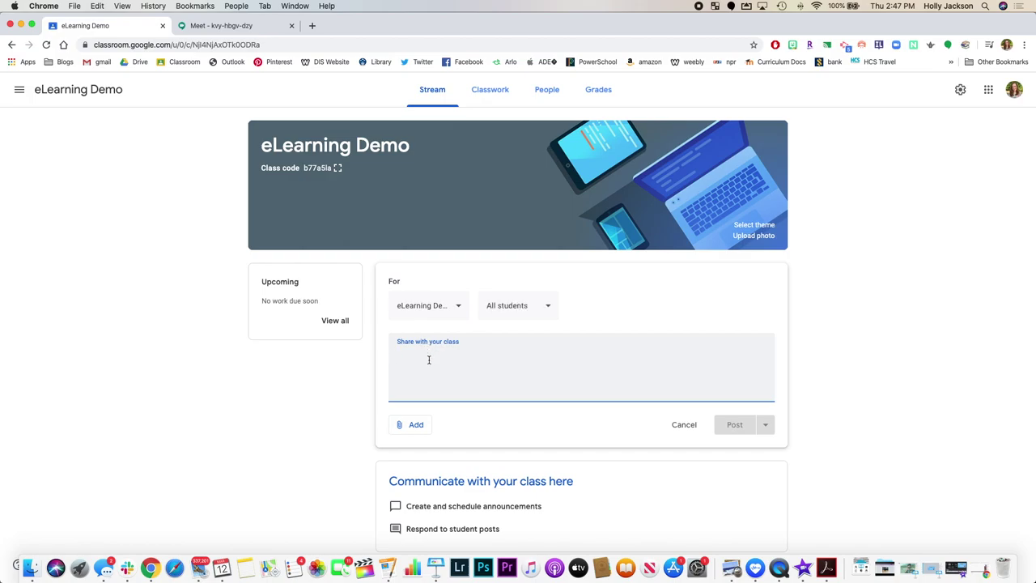
pyautogui.write('Virtual Meeting today at 8:00 am')
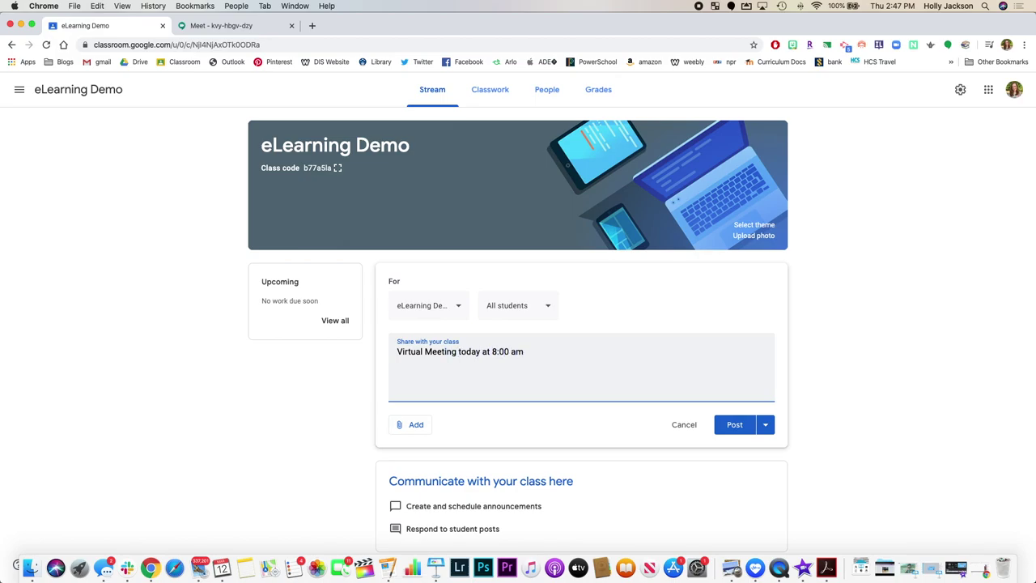
pyautogui.click(412, 424)
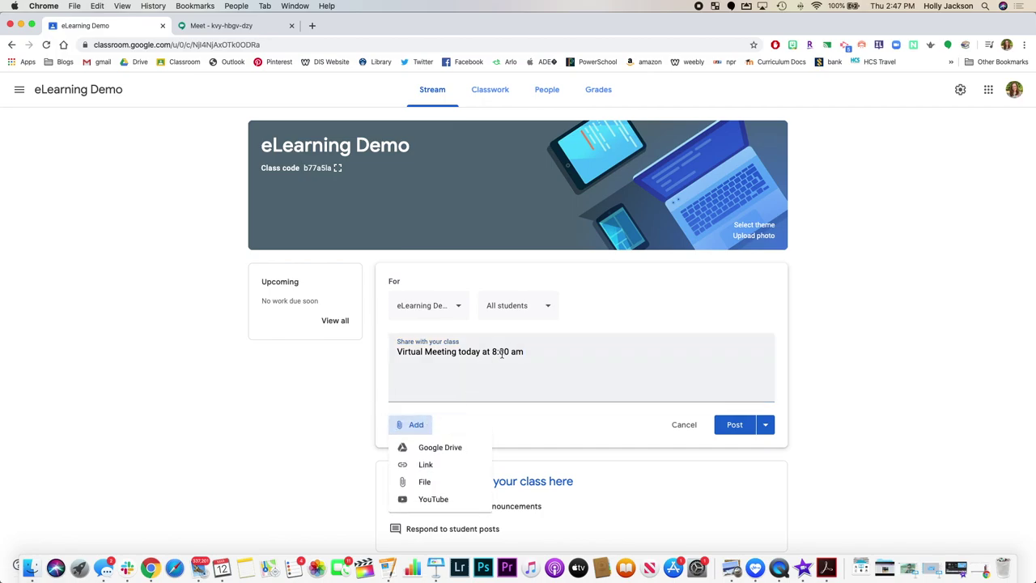
pyautogui.click(426, 463)
pyautogui.press('super+v')
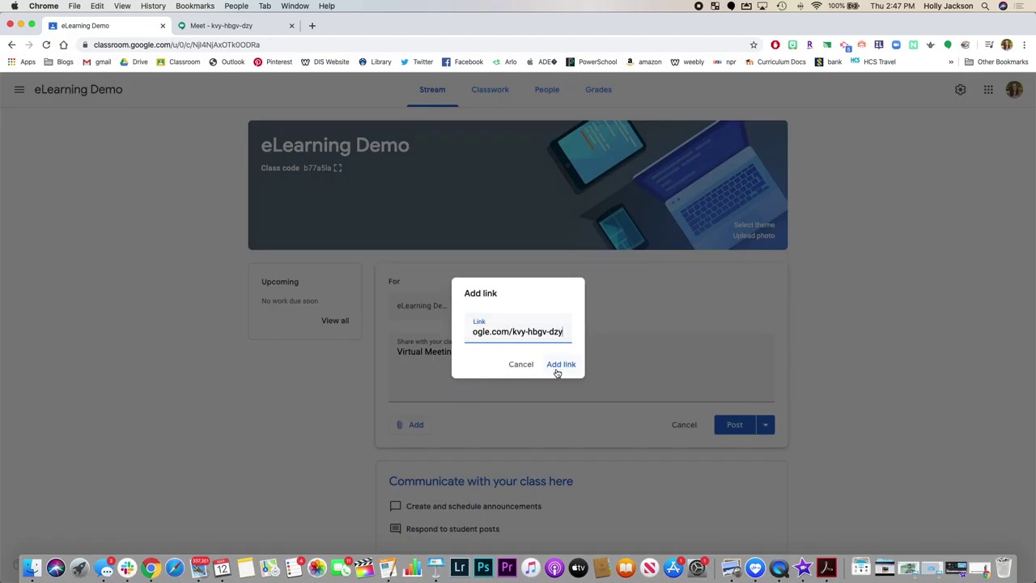
pyautogui.click(560, 365)
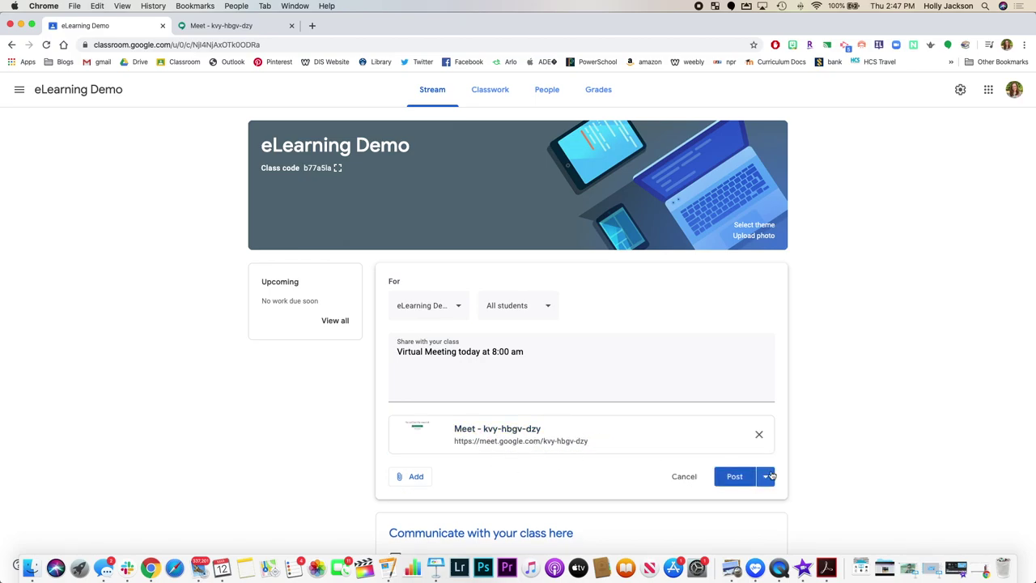
pyautogui.click(733, 477)
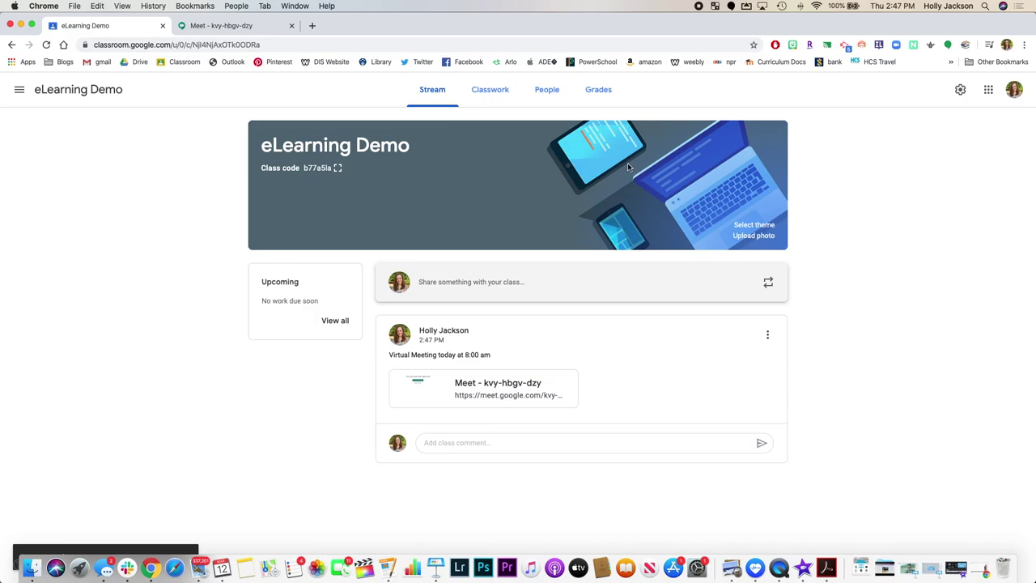
# - Open Google Calendar at calendar.google.com in a new browser tab
pyautogui.click(313, 26)
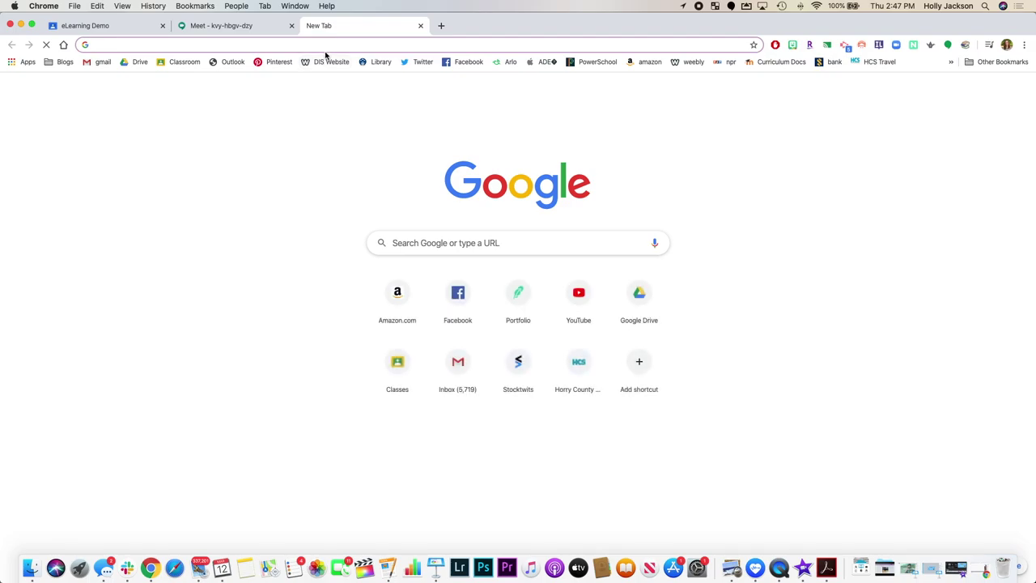
pyautogui.write('calendar.google.com')
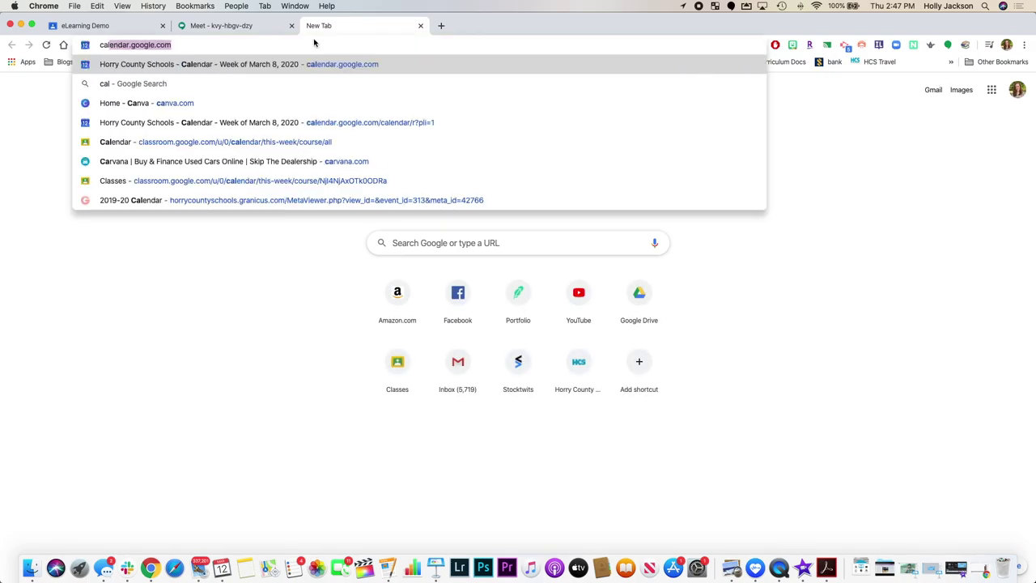
pyautogui.press('Return')
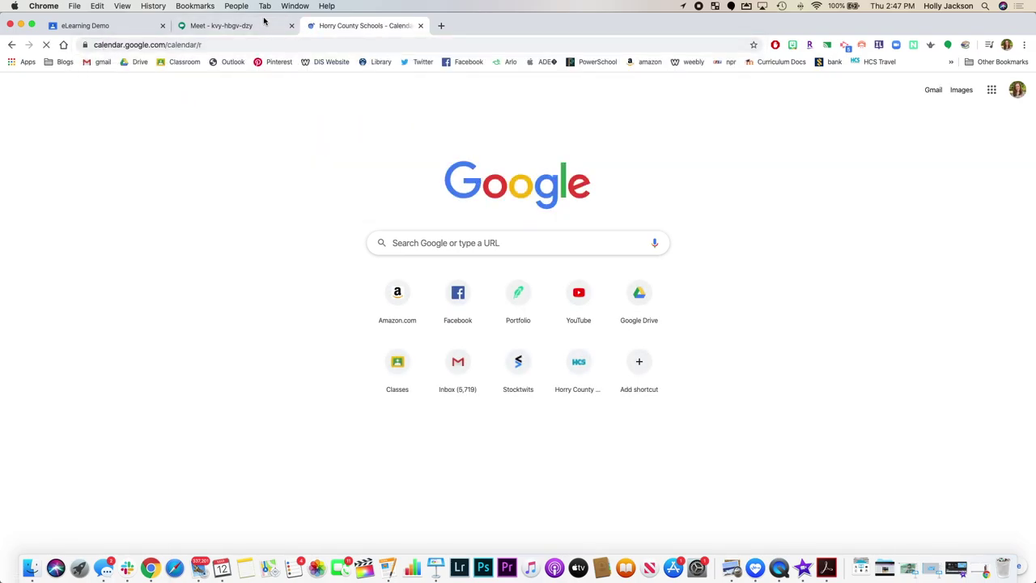
# - View the Google Classroom calendar filtered to the eLearning Demo class
pyautogui.click(114, 26)
pyautogui.click(18, 93)
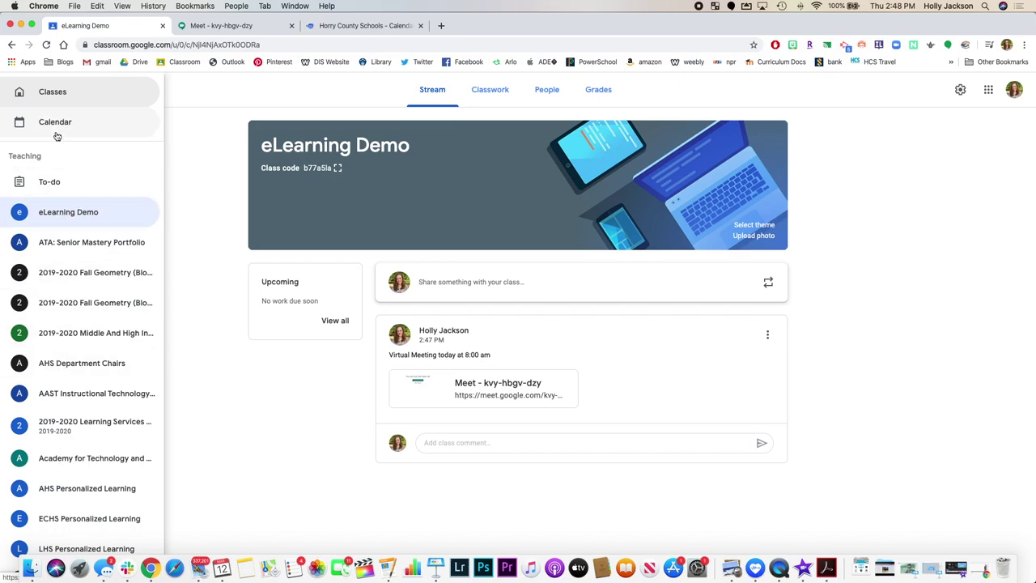
pyautogui.click(57, 122)
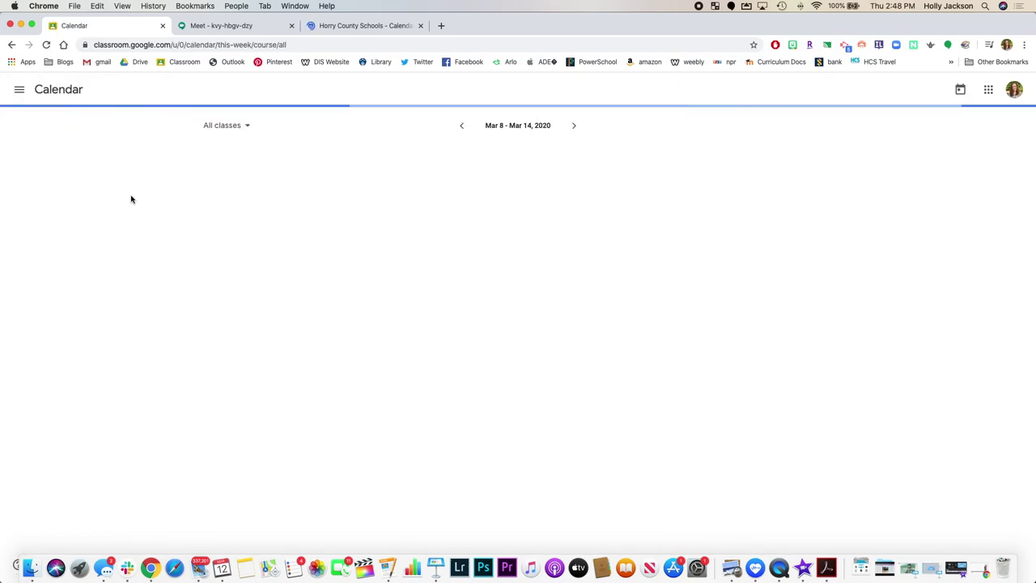
pyautogui.click(246, 127)
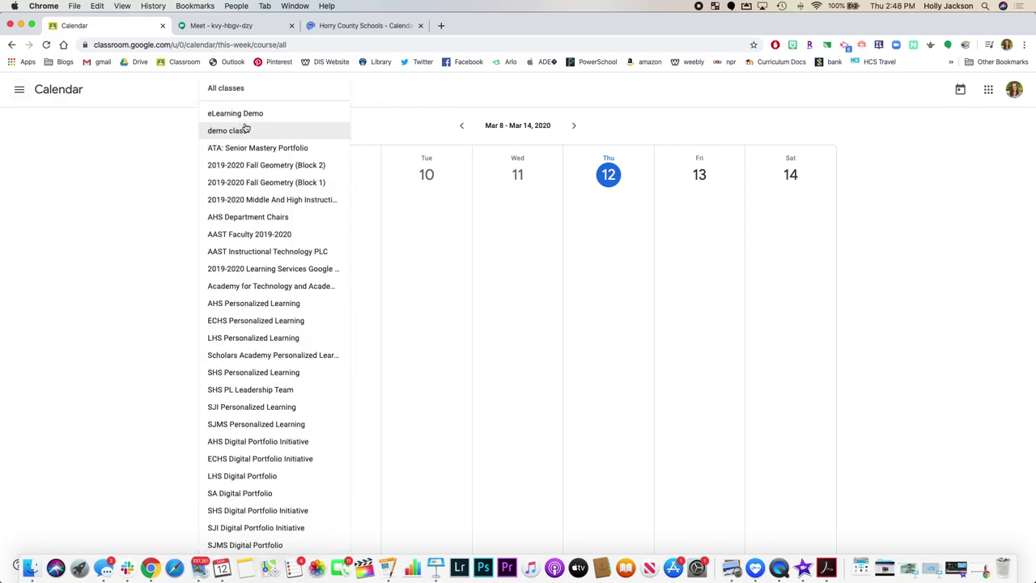
pyautogui.click(252, 117)
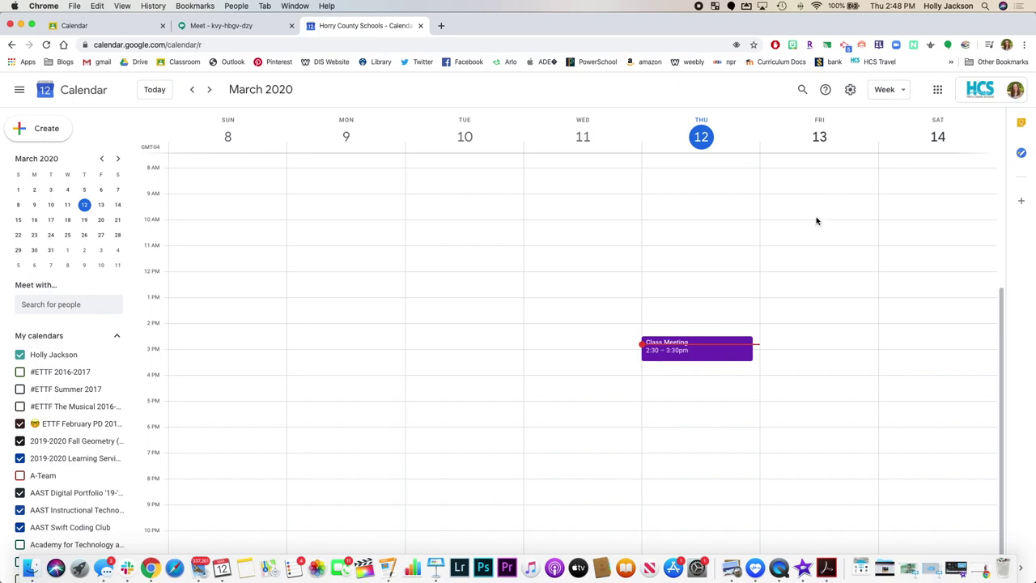
# - Create a Google Calendar event titled Class Meeting on Mar 13, 2020 from 8:00am to 9:00am
pyautogui.click(793, 180)
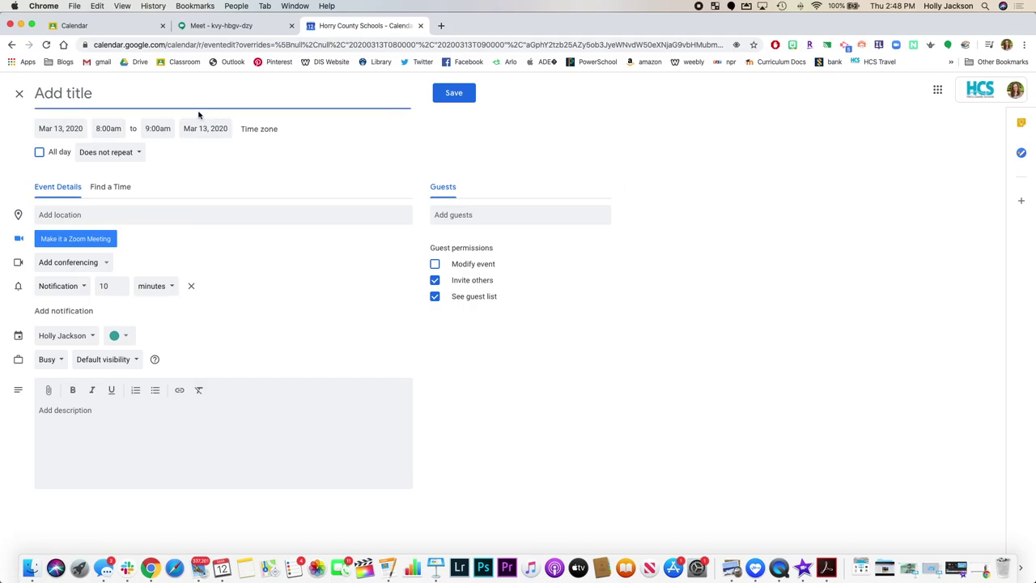
pyautogui.write('Class MEet')
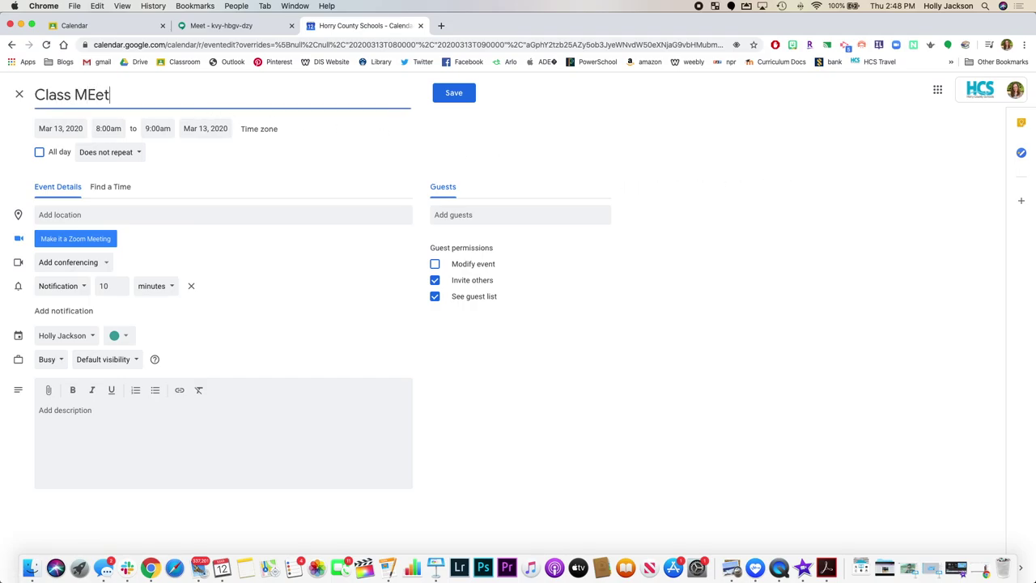
pyautogui.press('BackSpace')
pyautogui.press('BackSpace')
pyautogui.write('eeting')
# - Add Hangouts Meet conferencing to the event and expand its joining details
pyautogui.click(98, 265)
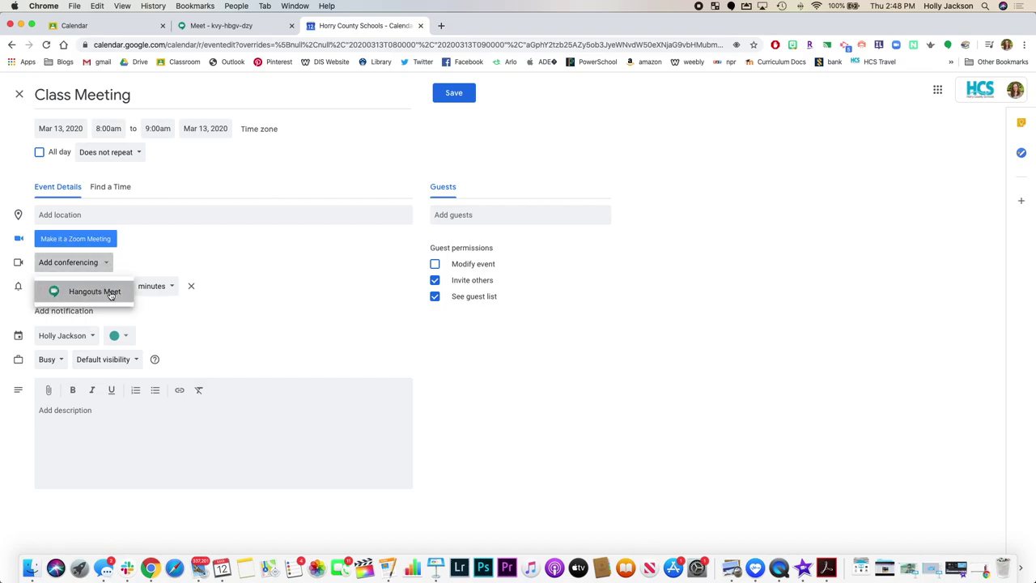
pyautogui.click(111, 293)
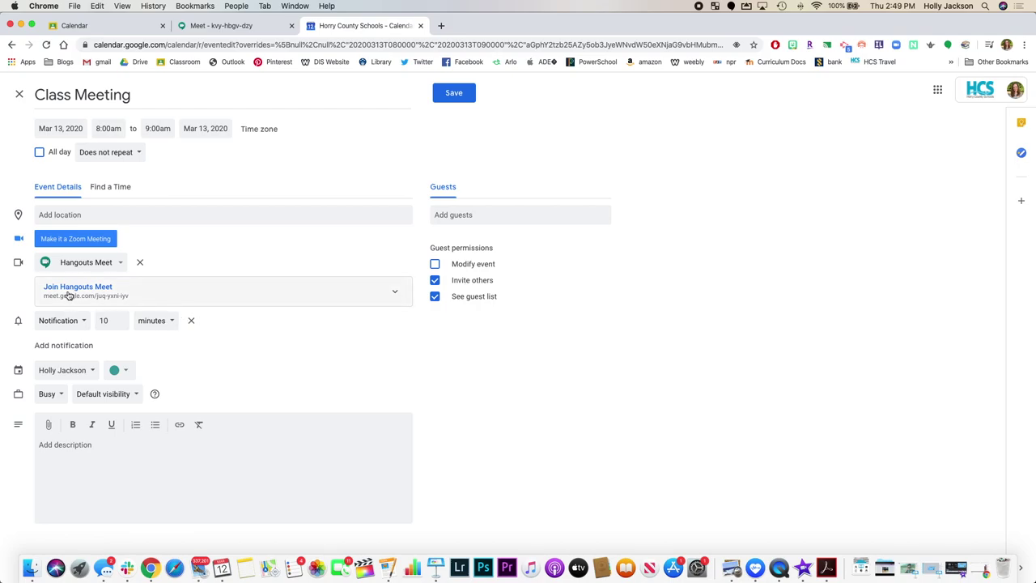
pyautogui.click(191, 293)
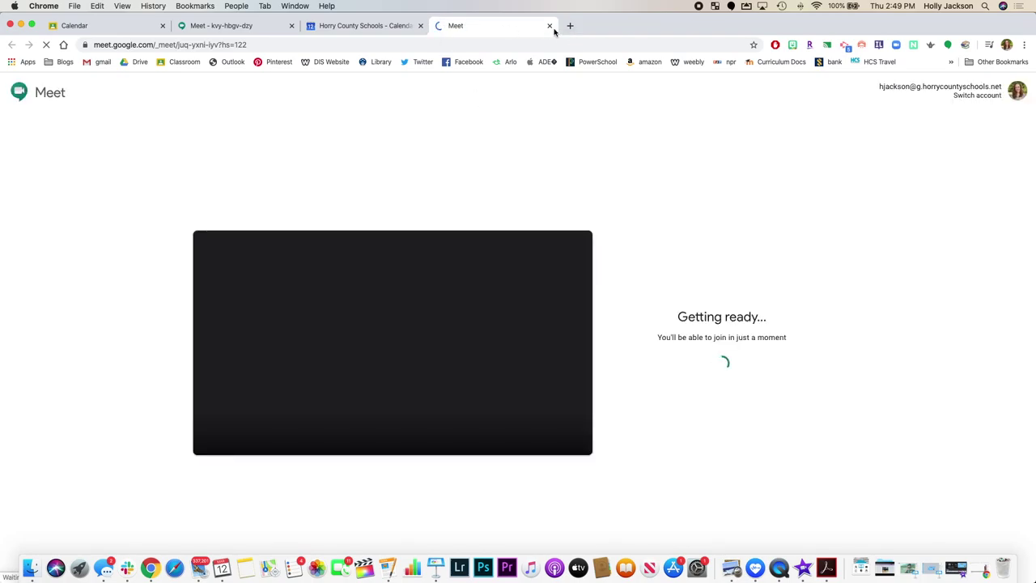
pyautogui.click(549, 26)
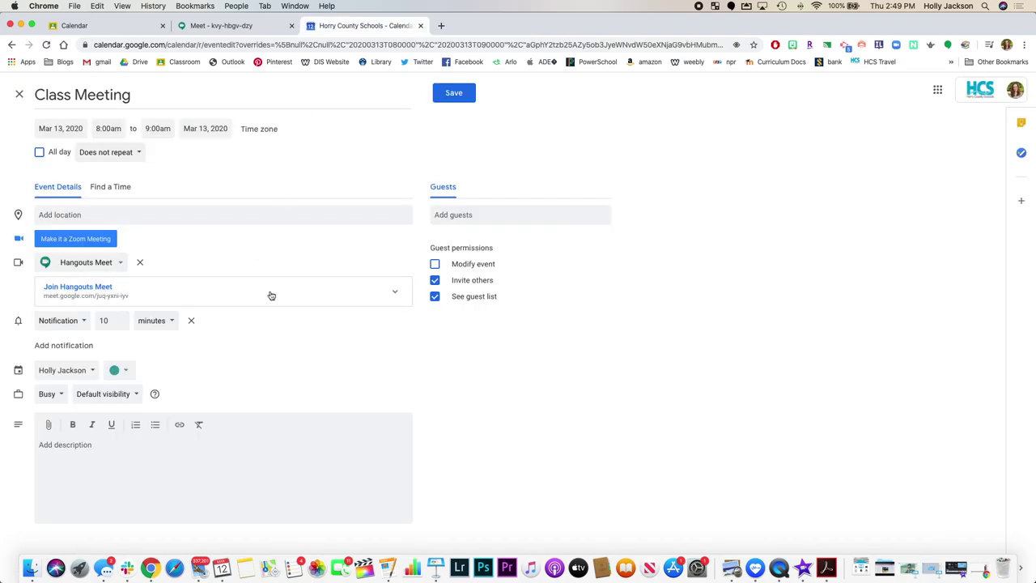
pyautogui.click(395, 292)
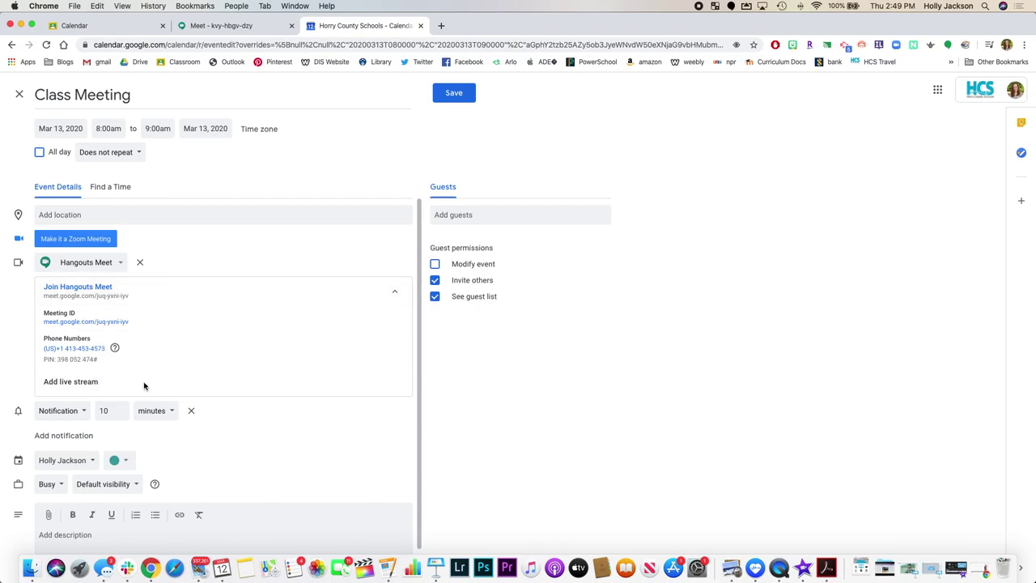
# - Assign the Class Meeting event to the eLearning Demo calendar
pyautogui.scroll(-1, 144, 386)
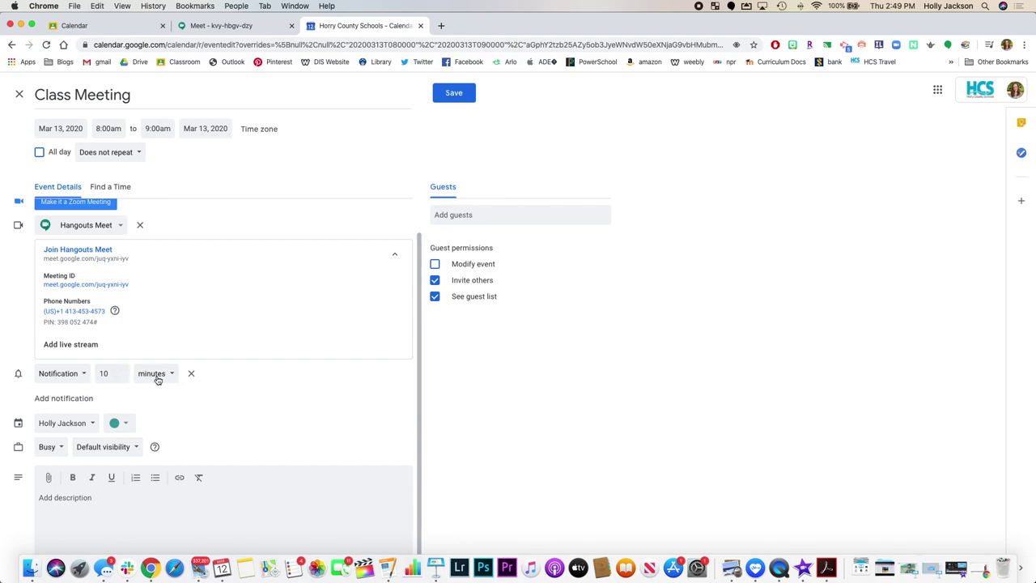
pyautogui.click(90, 425)
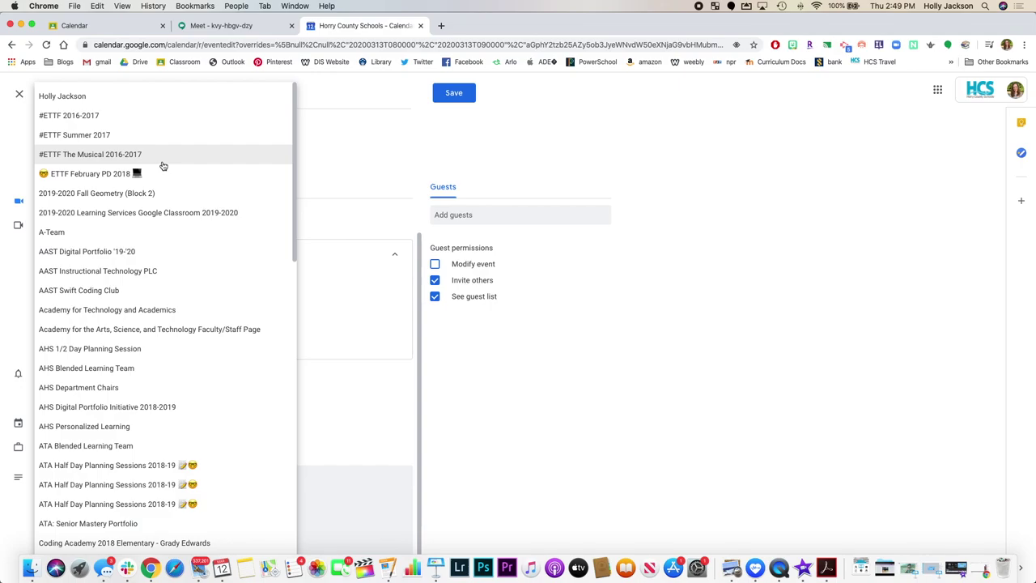
pyautogui.scroll(-1, 138, 397)
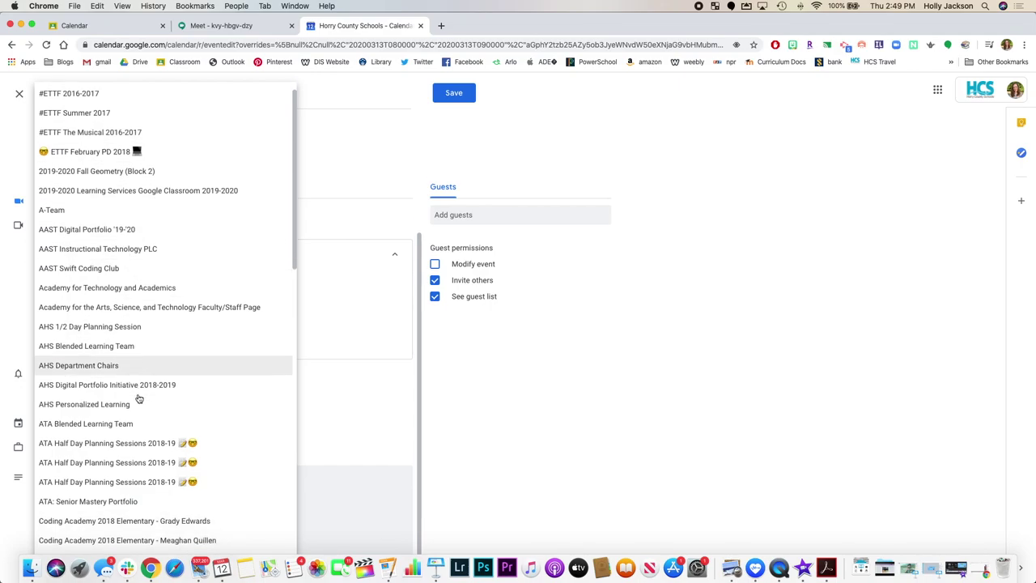
pyautogui.scroll(-10, 139, 397)
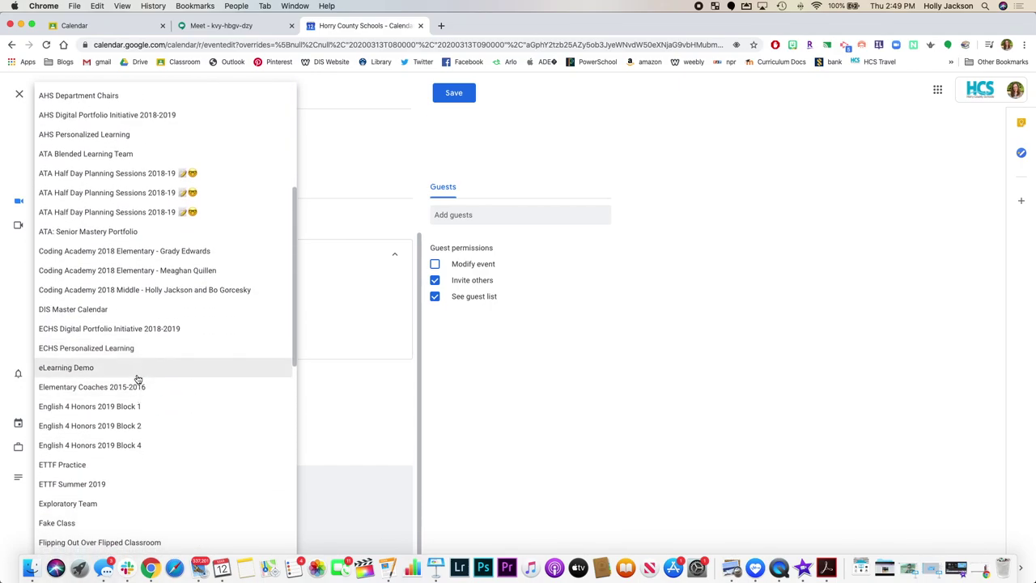
pyautogui.click(138, 377)
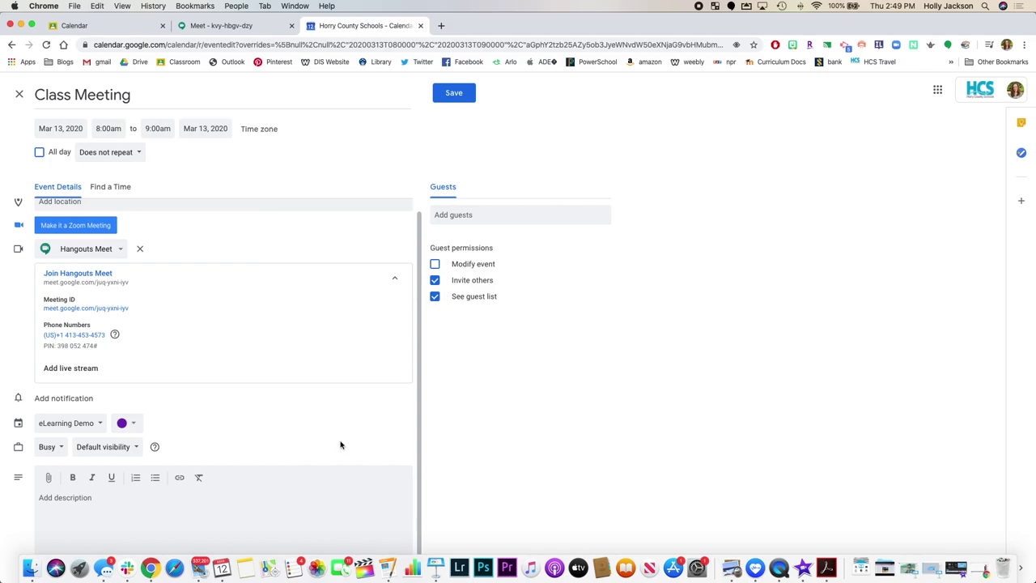
# - Browse the available class calendars, choose eLearning Demo for the Class Meeting event, and save the event
pyautogui.click(53, 422)
pyautogui.scroll(-3, 136, 400)
pyautogui.scroll(-2, 136, 400)
pyautogui.scroll(5, 136, 400)
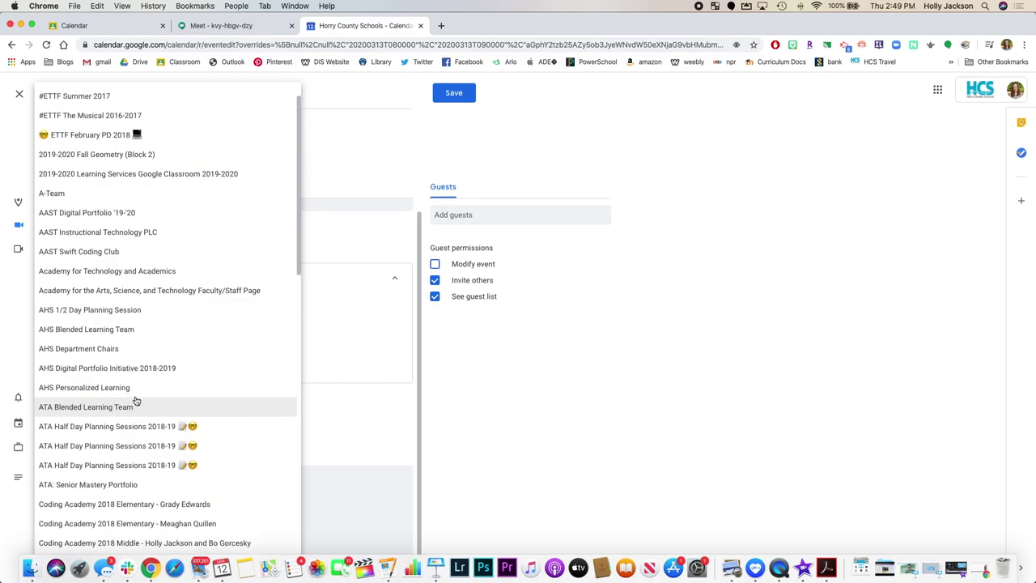
pyautogui.scroll(-6, 136, 399)
pyautogui.scroll(-3, 136, 400)
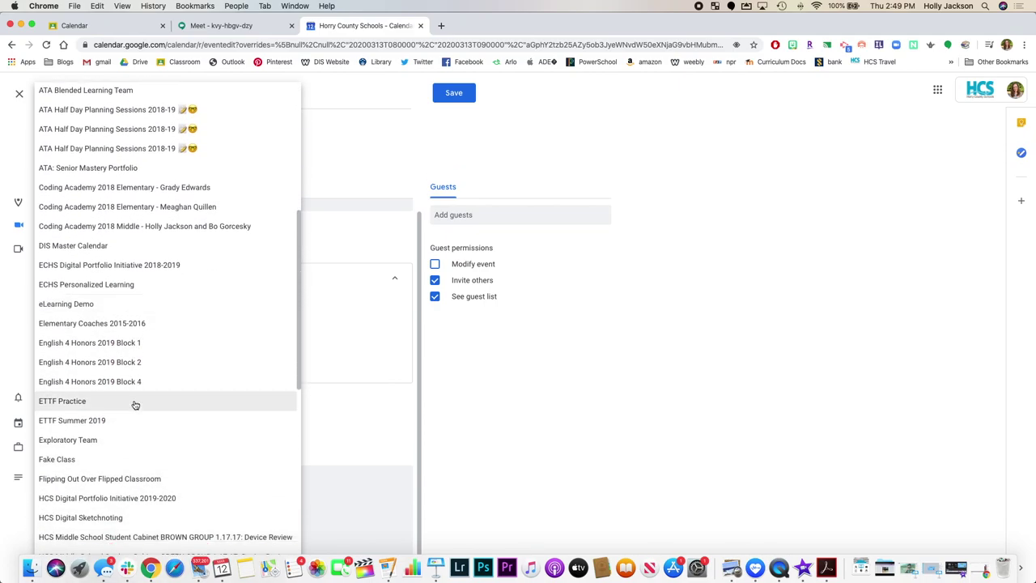
pyautogui.click(125, 310)
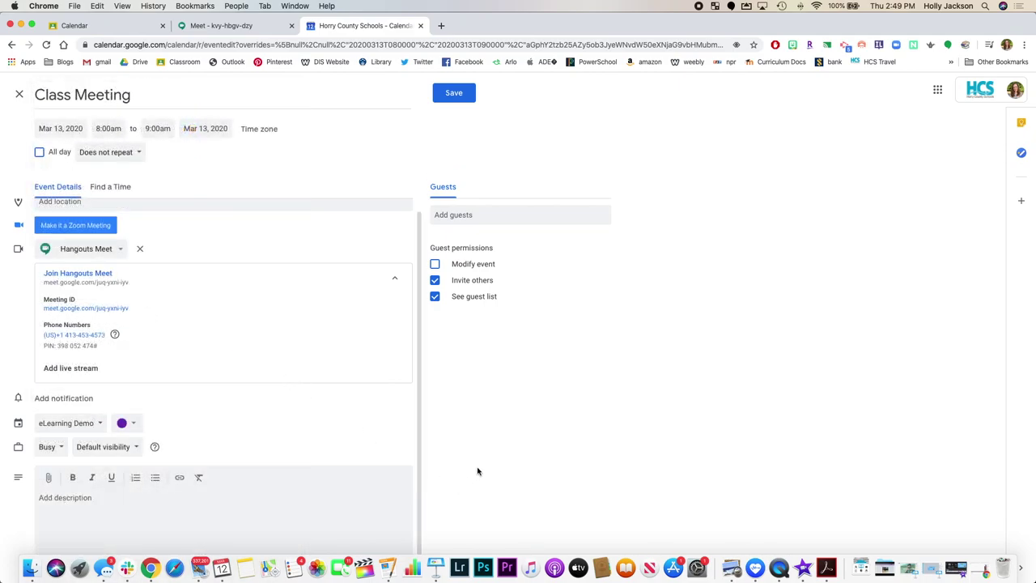
pyautogui.click(461, 92)
pyautogui.click(462, 92)
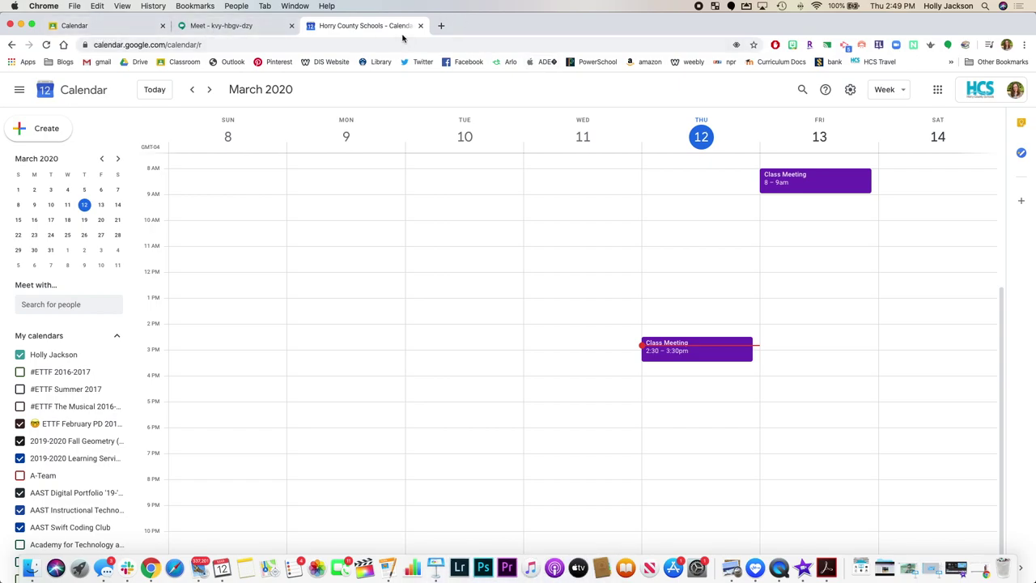
# - Switch to Google Classroom and open the eLearning Demo class stream
pyautogui.click(118, 27)
pyautogui.click(21, 91)
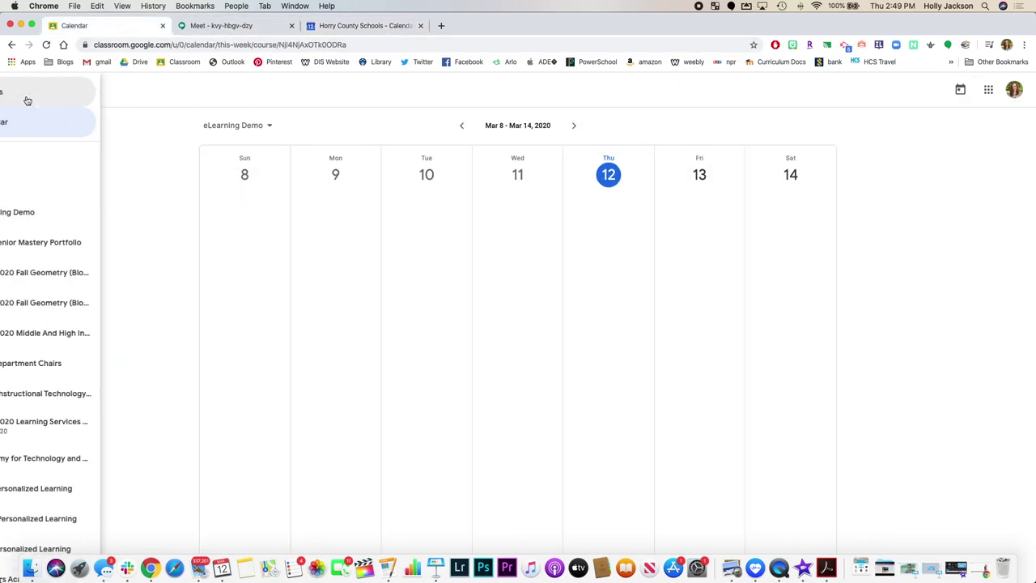
pyautogui.click(81, 208)
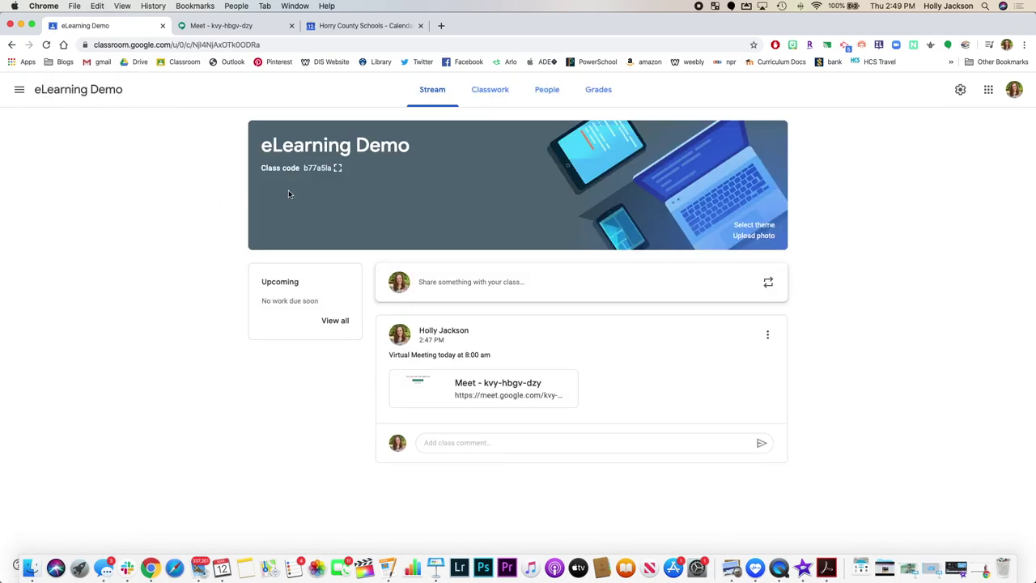
# - Switch to Google Meet and rejoin the class meeting that was left
pyautogui.click(253, 28)
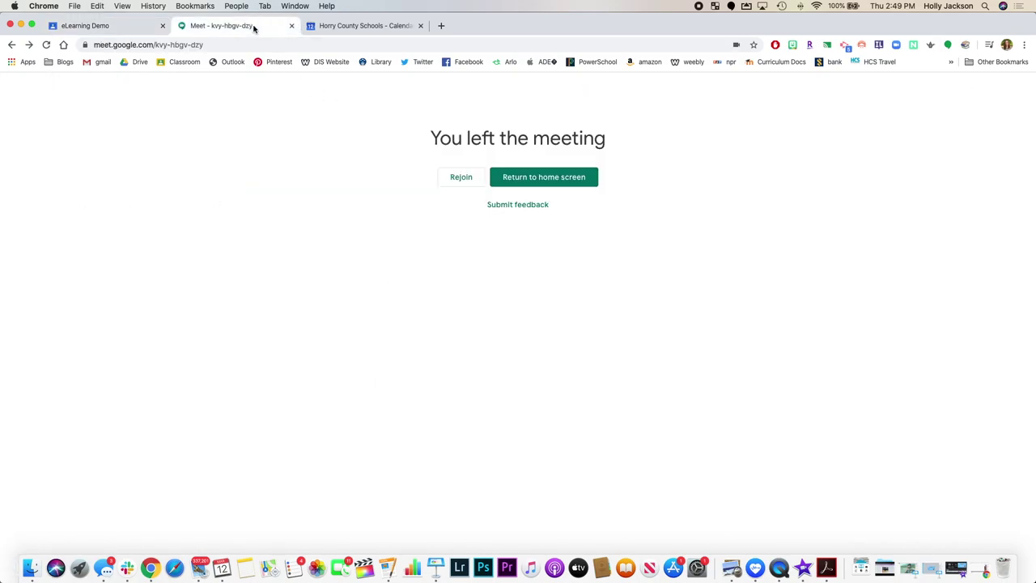
pyautogui.click(462, 173)
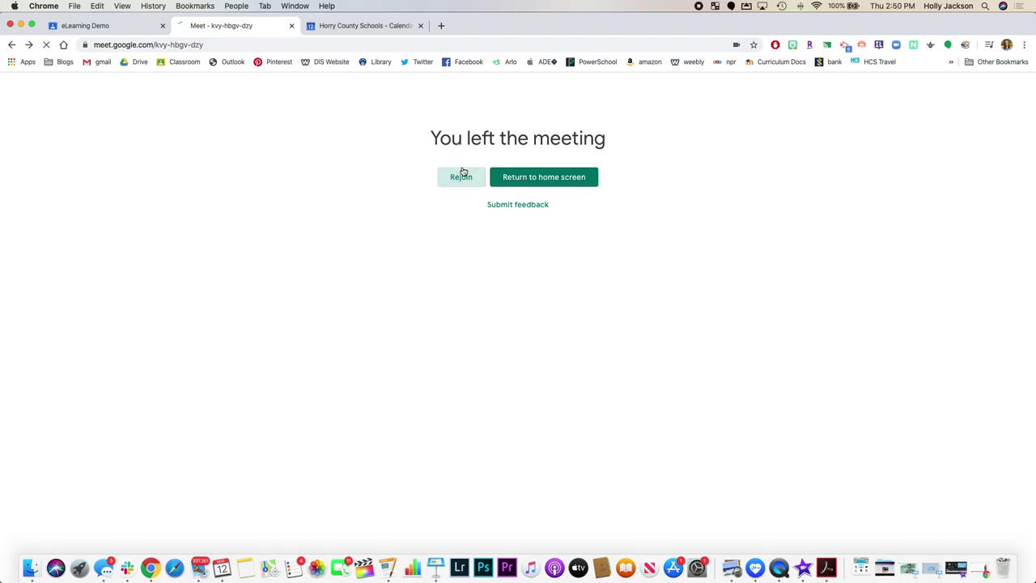